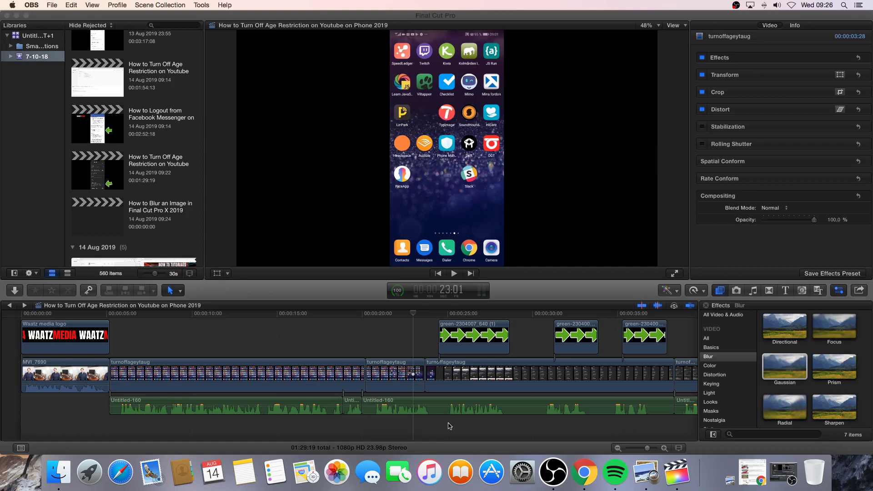
Blade the turnoffageytaug clip at 25:16 so the YouTube ad stretch becomes a separate 05:07 clip.
left_click(463, 426)
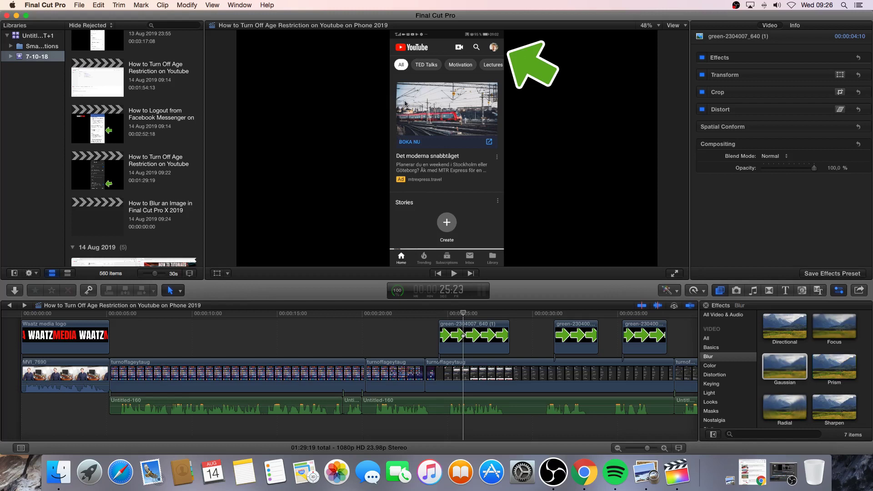
left_click(457, 425)
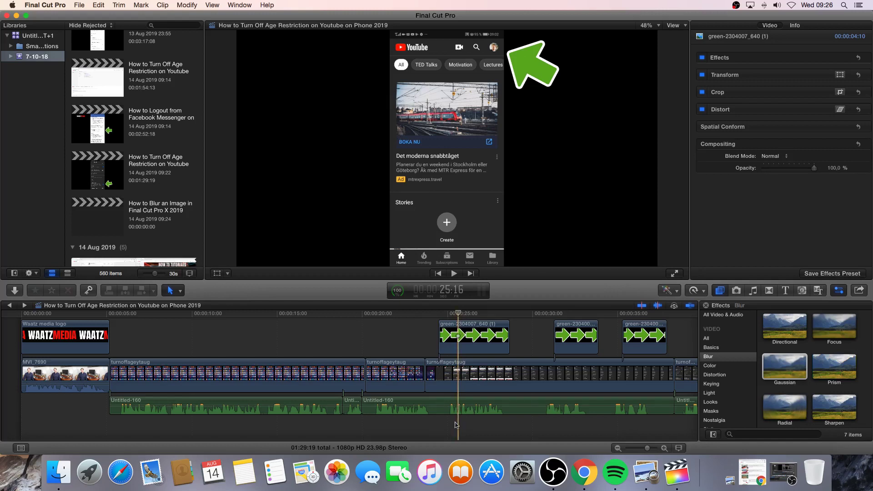
left_click(517, 386)
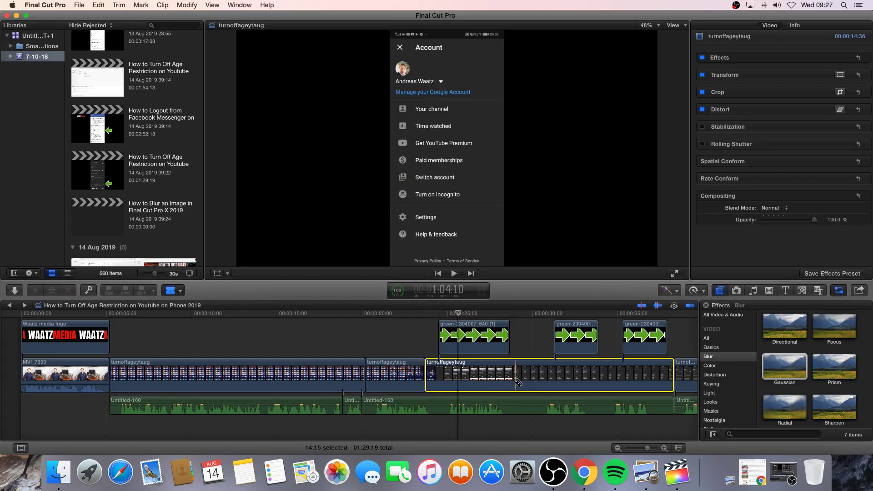
key("b")
left_click(509, 385)
key("a")
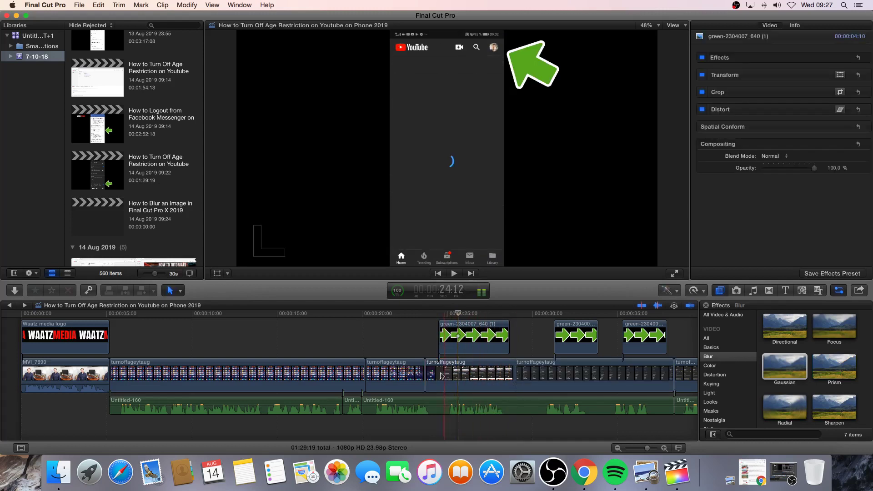
left_click(485, 380)
Apply the Gaussian blur from the Blur effects to the 05:07 ad clip, at Amount 50.
key("ctrl+super+5")
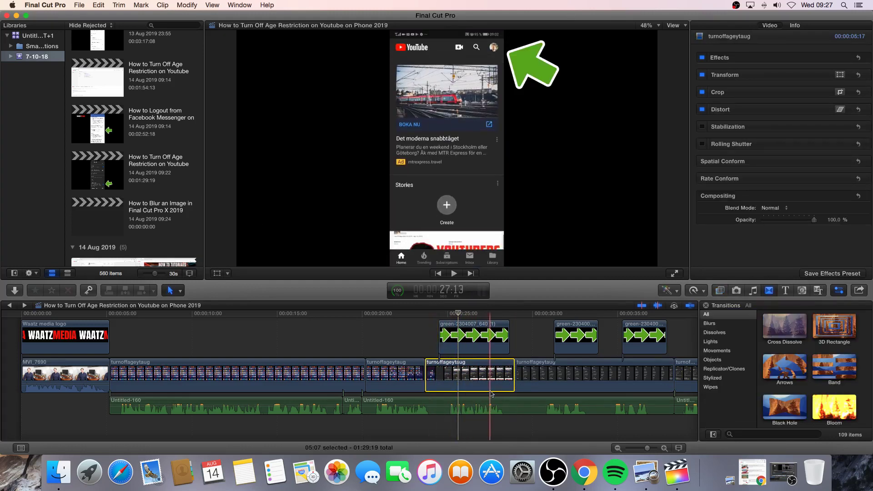
left_click(721, 293)
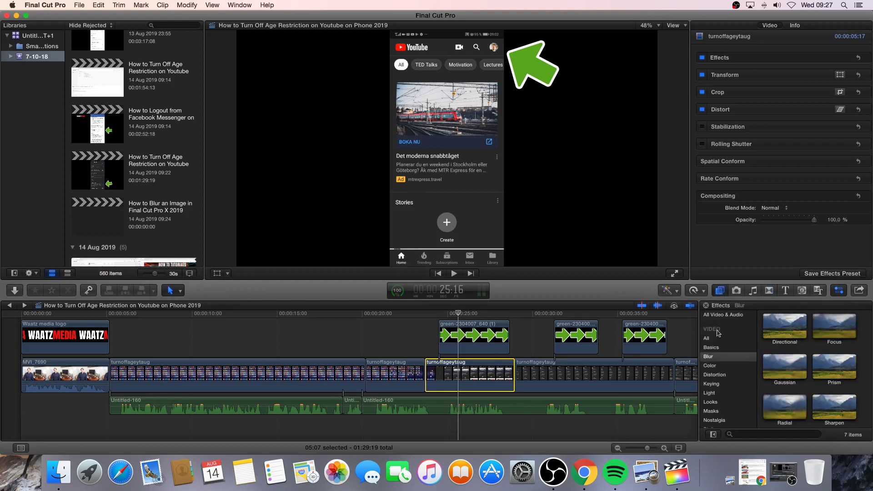
left_click(776, 368)
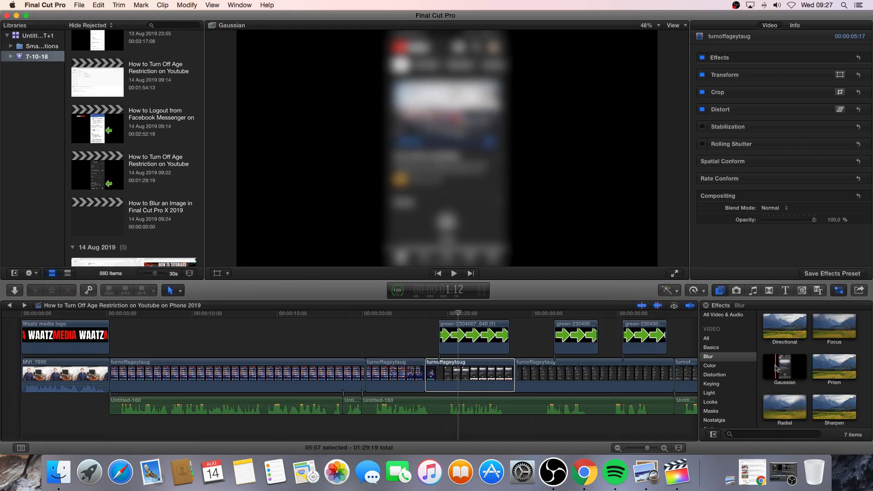
left_click_drag(781, 367, 464, 369)
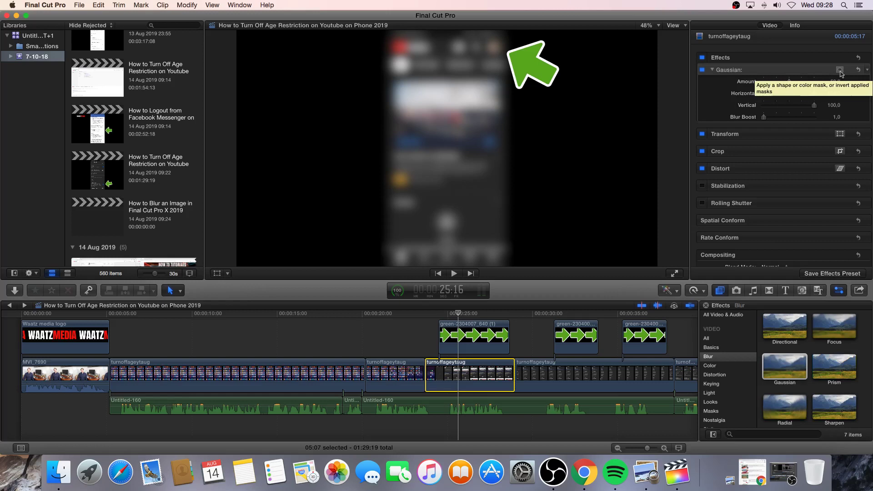
Add Shape Mask 1 to the Gaussian blur, limiting it to a circle on the phone screen.
left_click(840, 71)
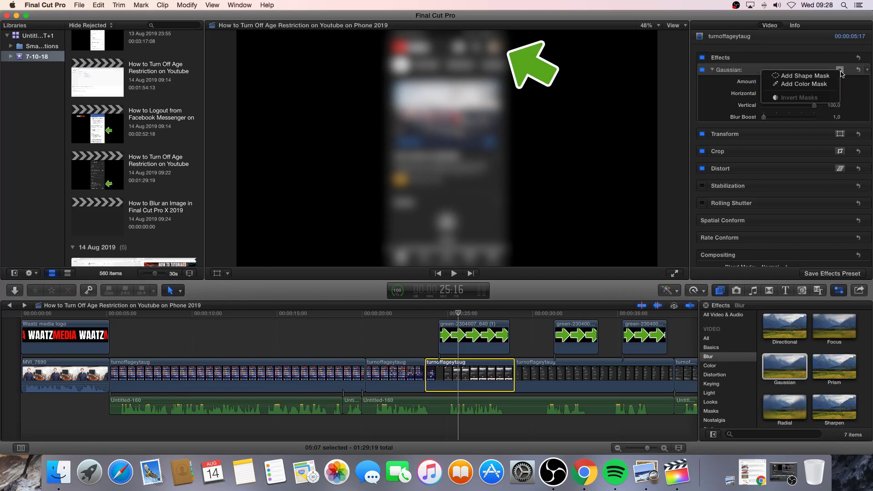
left_click(808, 76)
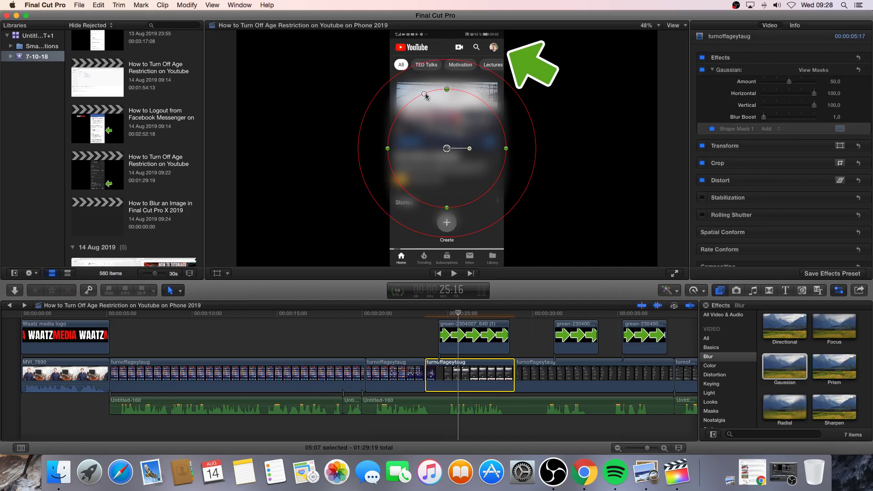
Make the mask a tight-feathered rectangle spanning the feed between the top tabs and bottom bar.
left_click_drag(424, 95, 373, 95)
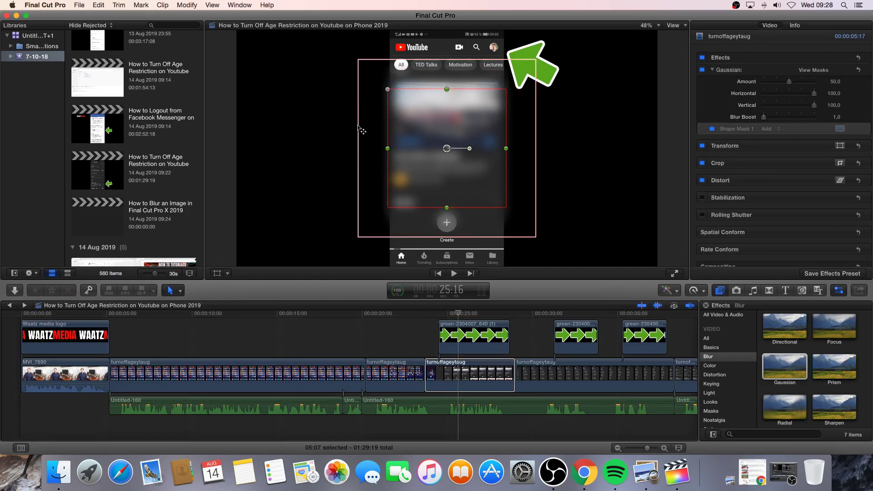
left_click_drag(358, 127, 392, 151)
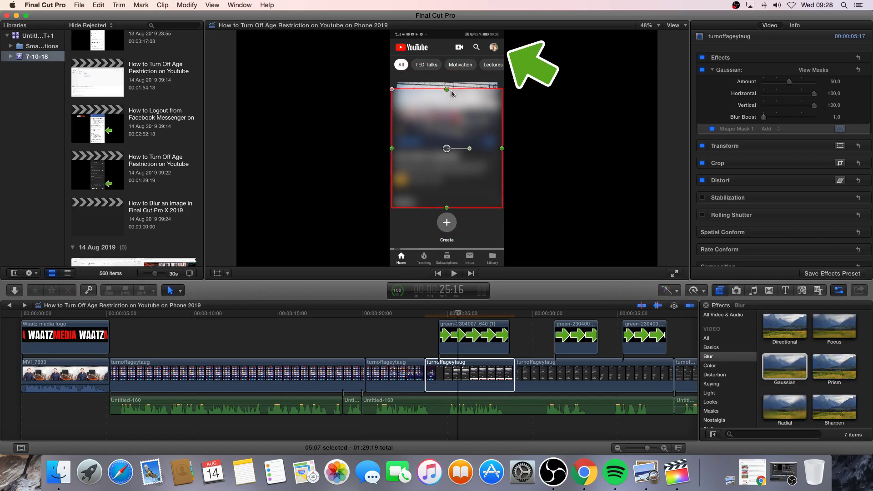
left_click_drag(447, 90, 448, 69)
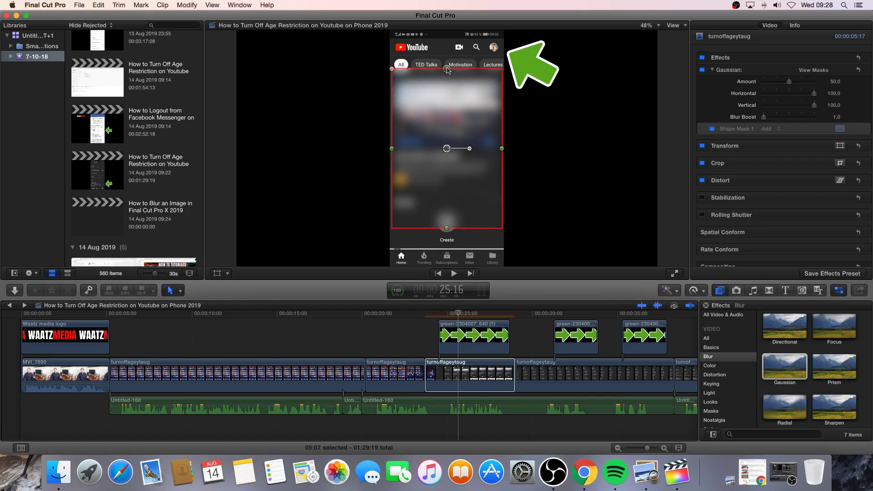
left_click_drag(448, 148, 447, 165)
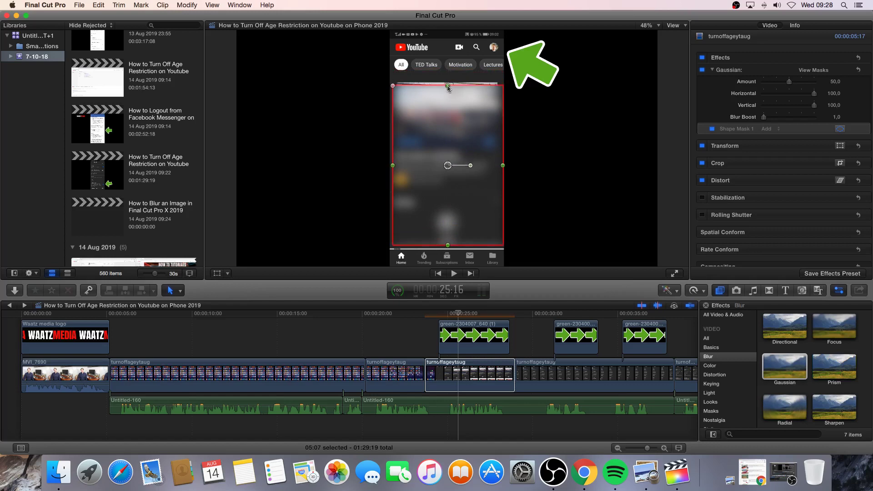
left_click_drag(448, 86, 447, 75)
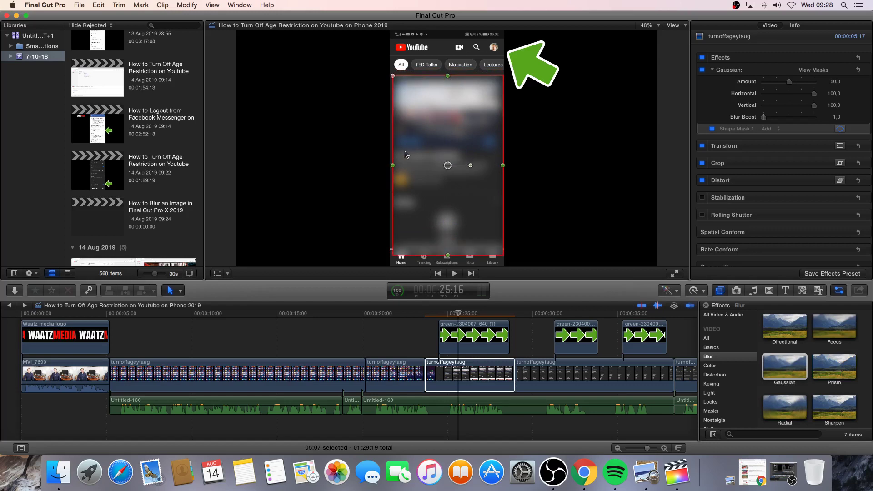
left_click_drag(440, 117, 440, 116)
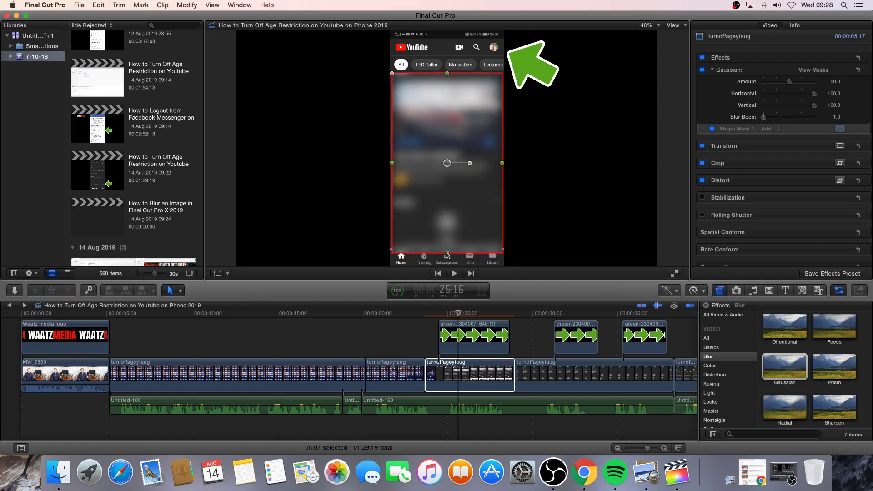
left_click_drag(446, 252, 447, 249)
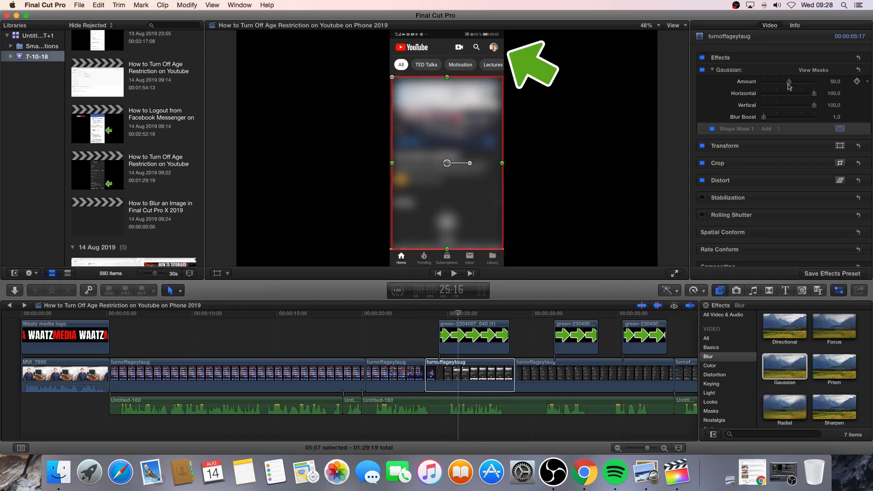
Lower the Gaussian Amount to about 31, leaving Horizontal, Vertical and Blur Boost at defaults.
mouse_move(789, 86)
left_mouse_down()
mouse_move(762, 87)
mouse_move(825, 87)
mouse_move(783, 86)
left_mouse_up()
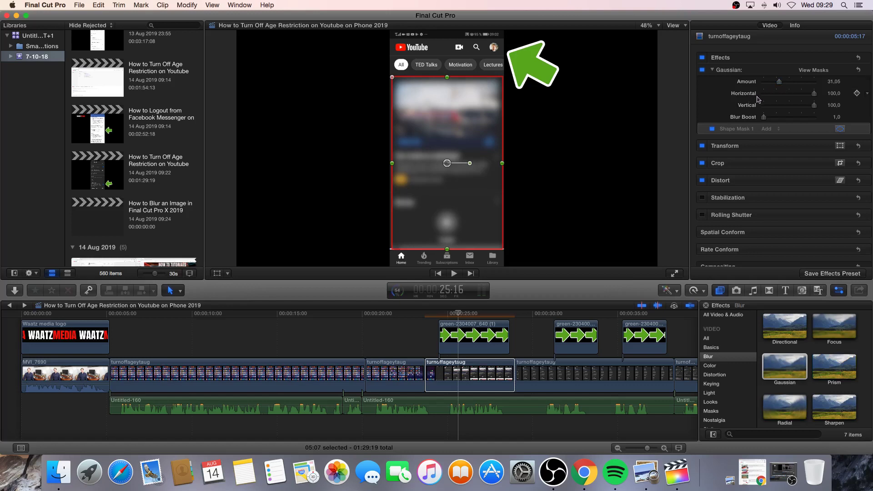
mouse_move(814, 93)
left_mouse_down()
mouse_move(756, 95)
mouse_move(830, 96)
left_mouse_up()
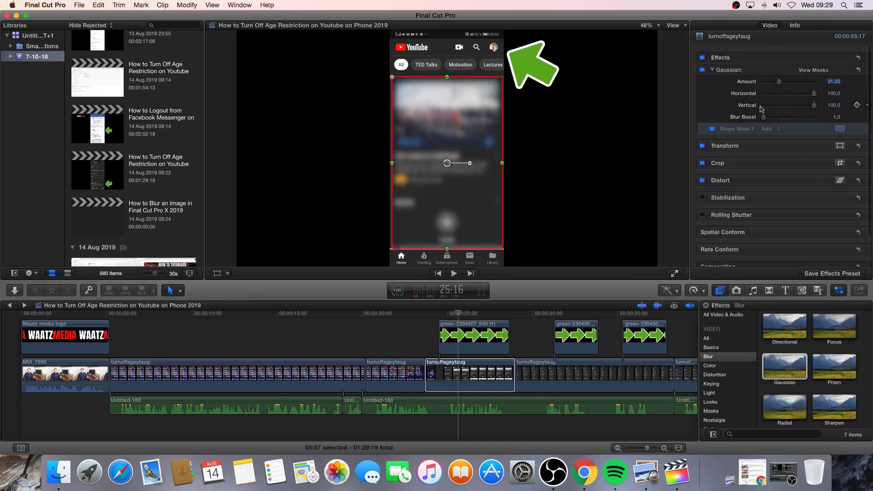
mouse_move(816, 106)
left_mouse_down()
mouse_move(771, 107)
mouse_move(814, 108)
left_mouse_up()
mouse_move(765, 122)
left_mouse_down()
mouse_move(827, 124)
mouse_move(756, 120)
left_mouse_up()
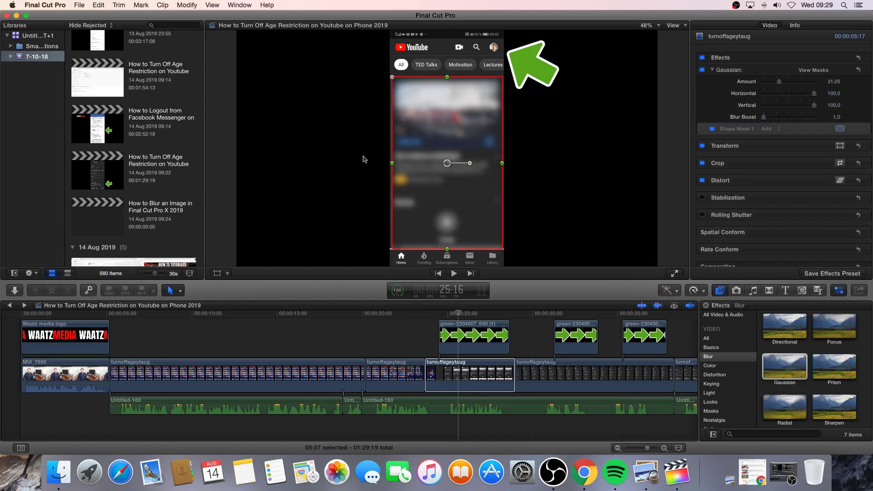
scroll(441, 327, "down", 1)
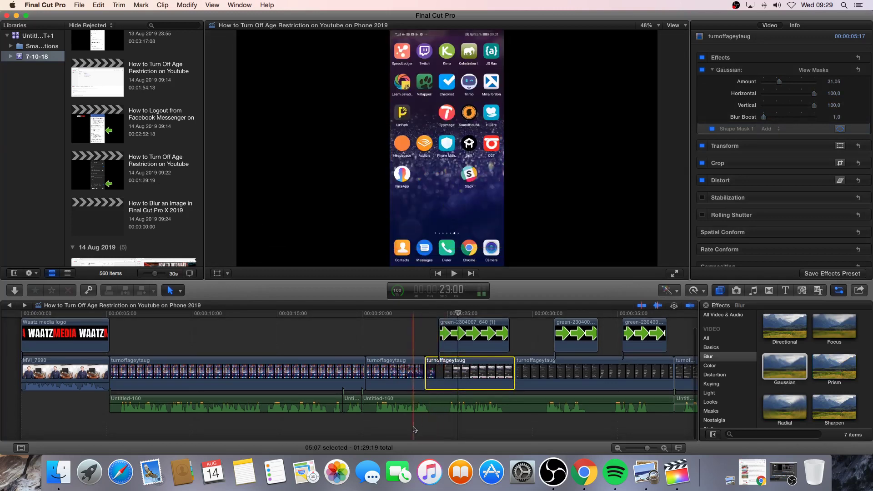
Play through the blurred ad clip from just before it, then step back a few frames.
left_click(421, 430)
key("space")
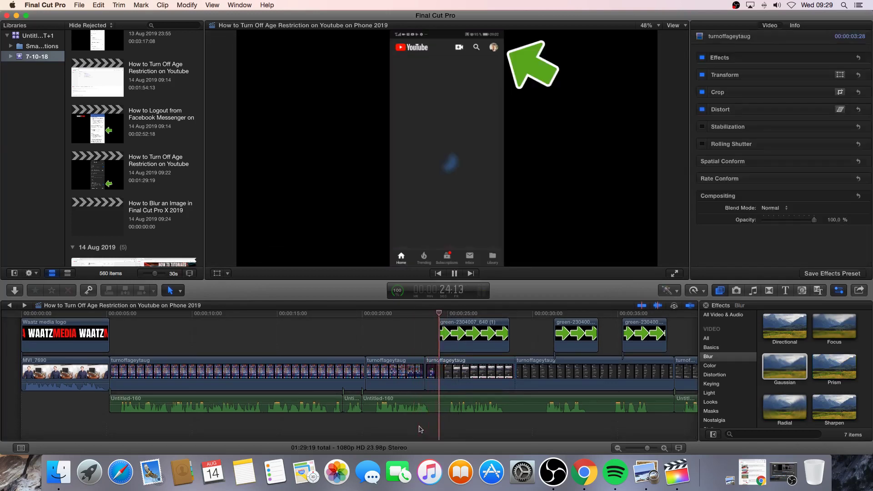
key("space")
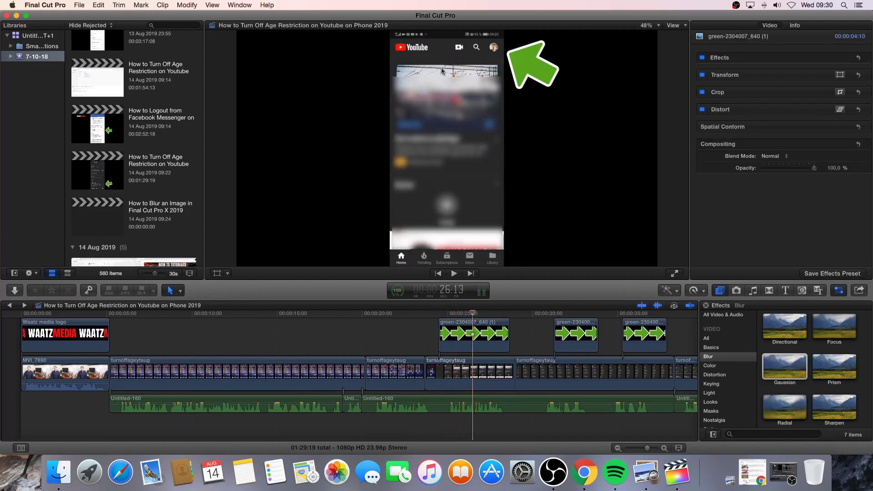
key("Left")
key("Left")
key("Left")
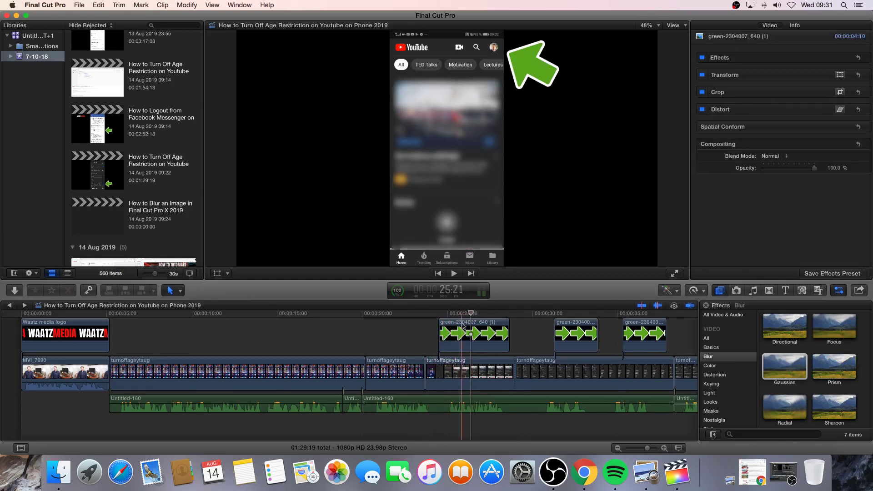
left_click(458, 380)
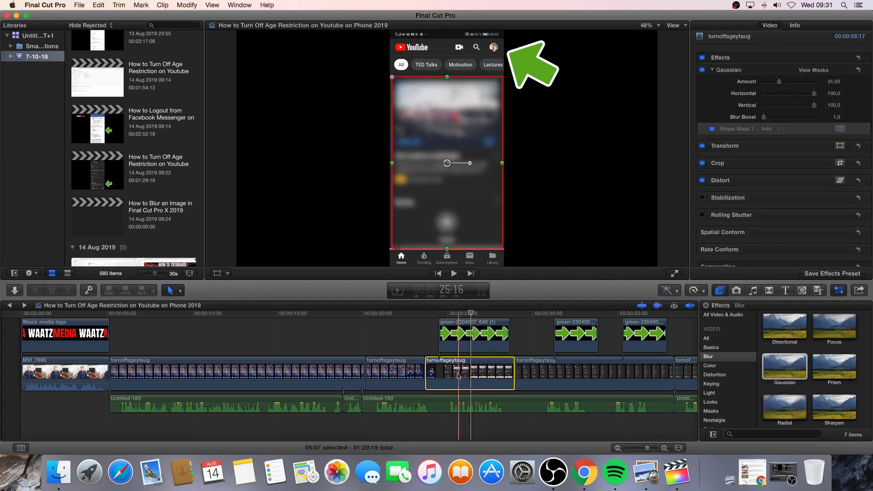
Raise the mask's top edge, trim its height slightly, and replay the section to check coverage.
mouse_move(448, 78)
left_mouse_down()
mouse_move(448, 69)
mouse_move(448, 83)
left_mouse_up()
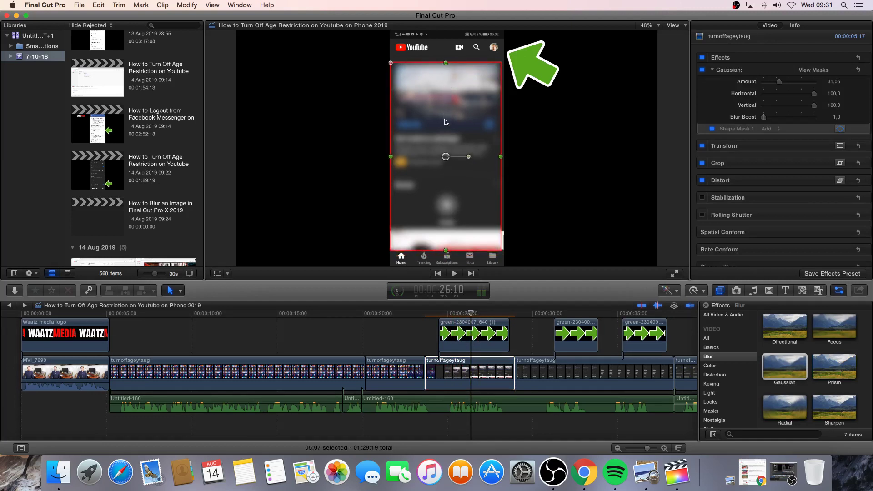
left_click_drag(445, 249, 445, 249)
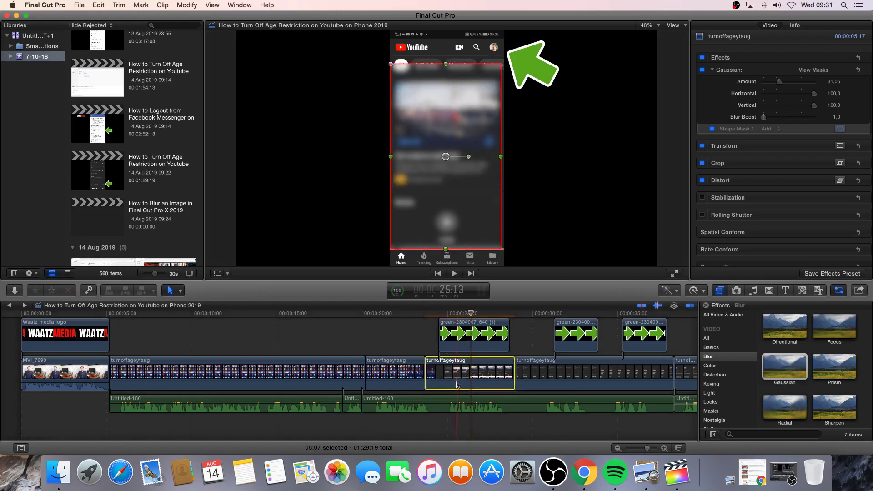
left_click(421, 427)
key("space")
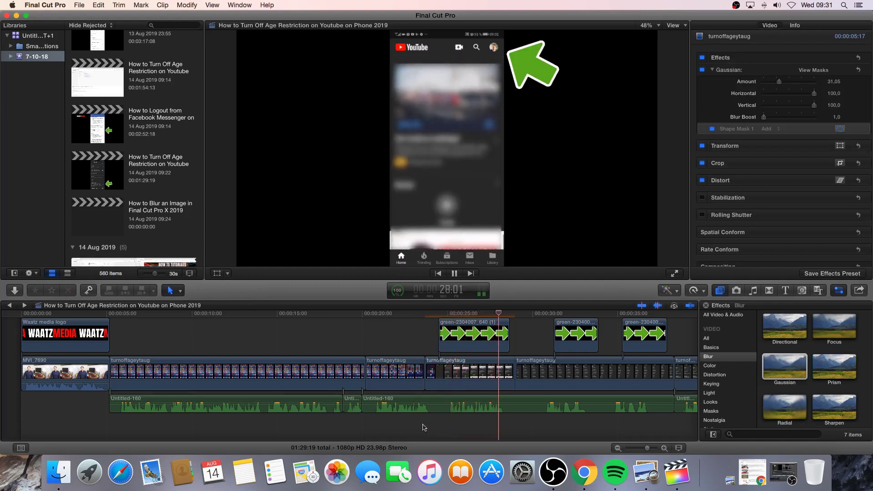
key("space")
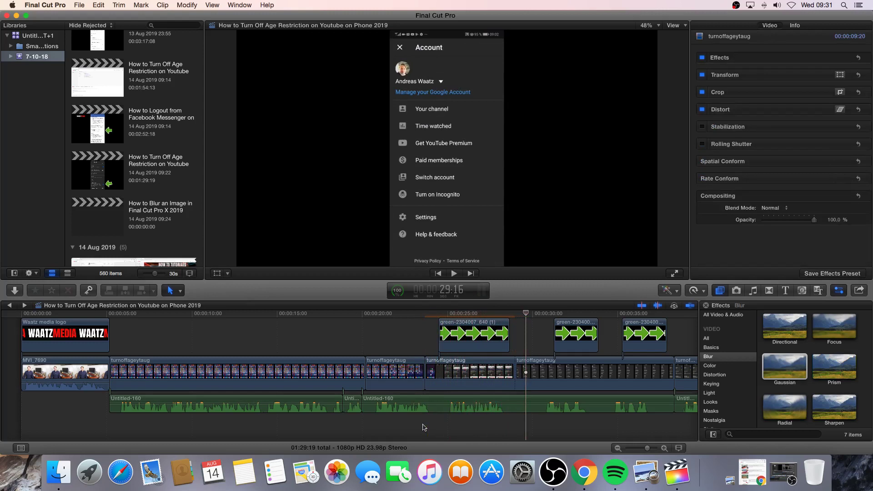